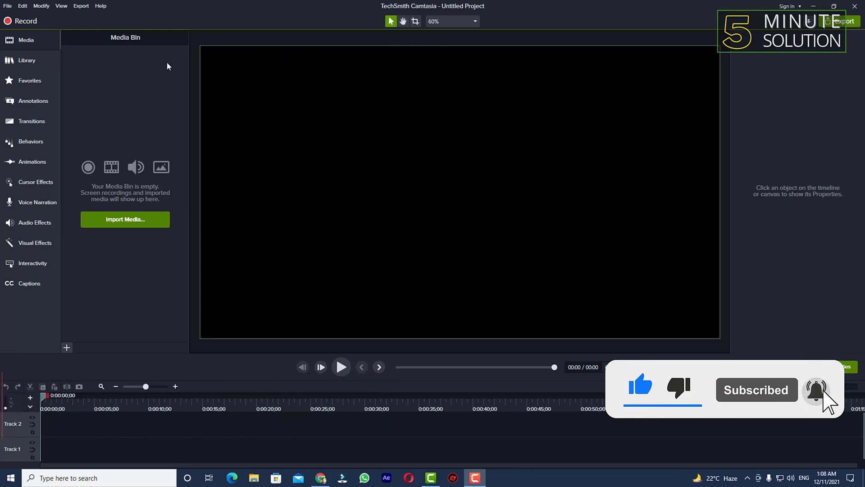
- Import the '[ASMR] Soothing Grill Sounds – Sizzling Steak' audio file from Downloads > Music
{"action": "left_click", "coordinate": [128, 220]}
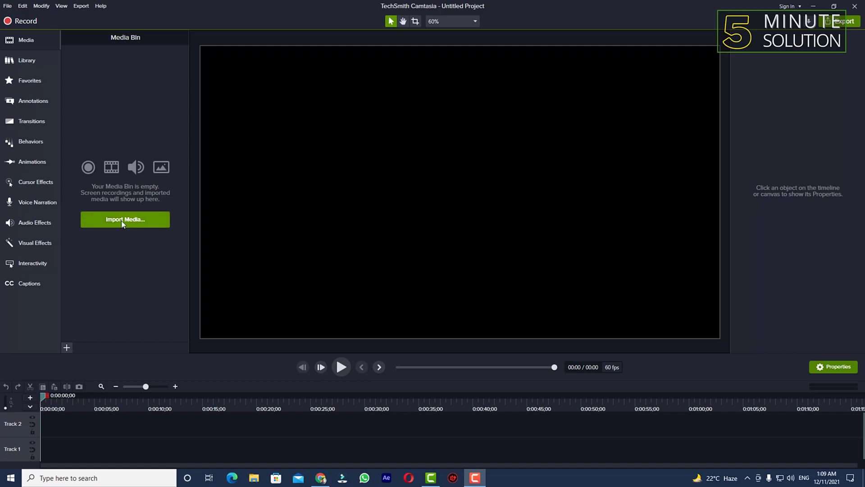
{"action": "left_click", "coordinate": [123, 224]}
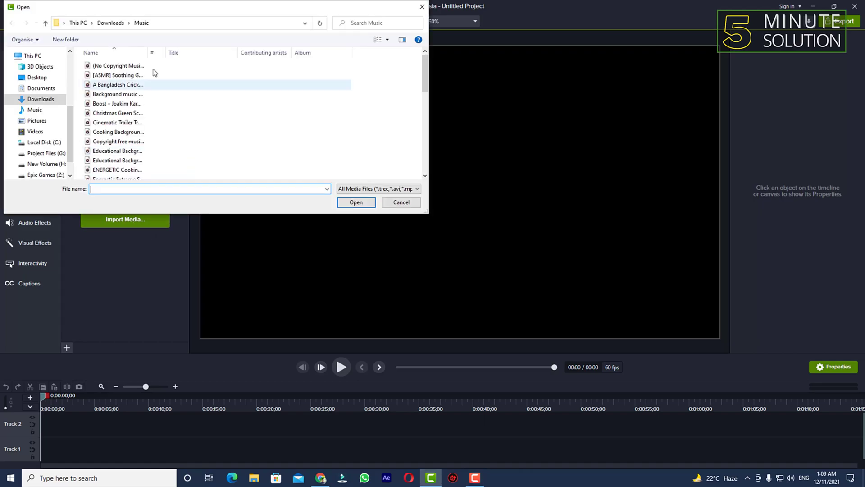
{"action": "scroll", "coordinate": [151, 74], "scroll_direction": "down", "scroll_amount": 2}
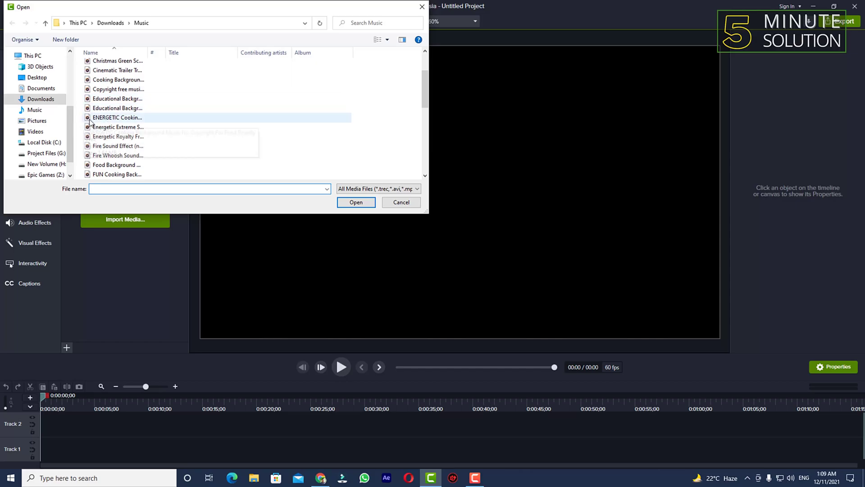
{"action": "scroll", "coordinate": [90, 122], "scroll_direction": "down", "scroll_amount": 2}
{"action": "scroll", "coordinate": [128, 123], "scroll_direction": "up", "scroll_amount": 4}
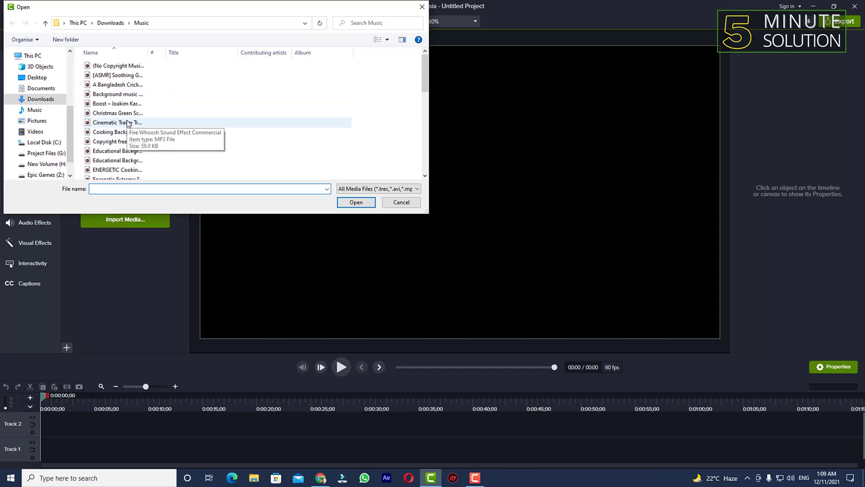
{"action": "double_click", "coordinate": [132, 75]}
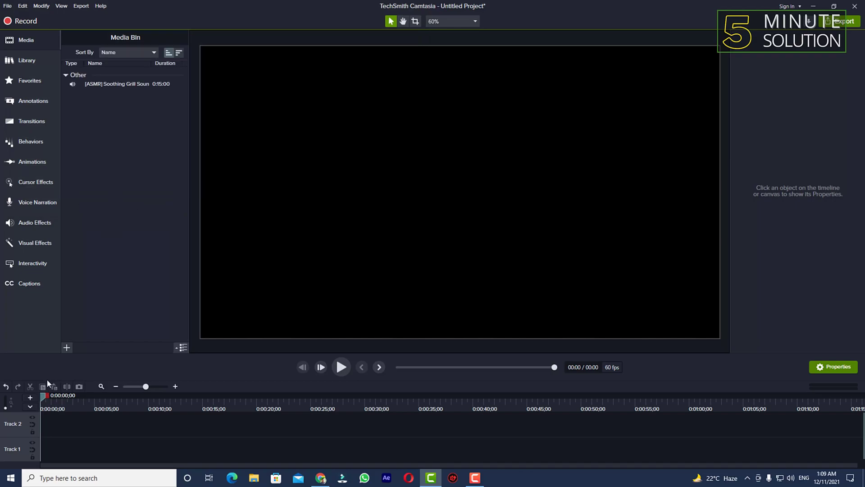
- Switch the Media Bin from the details list to the largest thumbnail size
{"action": "left_click", "coordinate": [176, 351]}
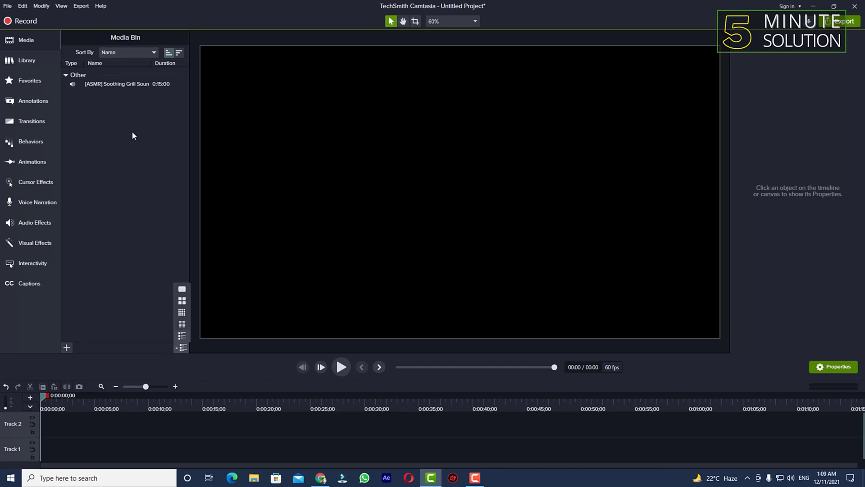
{"action": "left_click", "coordinate": [183, 348]}
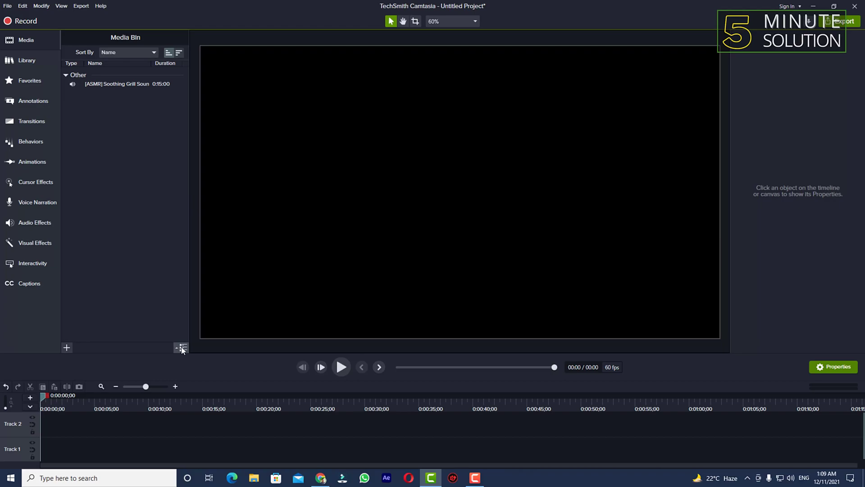
{"action": "left_click", "coordinate": [178, 349]}
{"action": "left_click", "coordinate": [182, 324]}
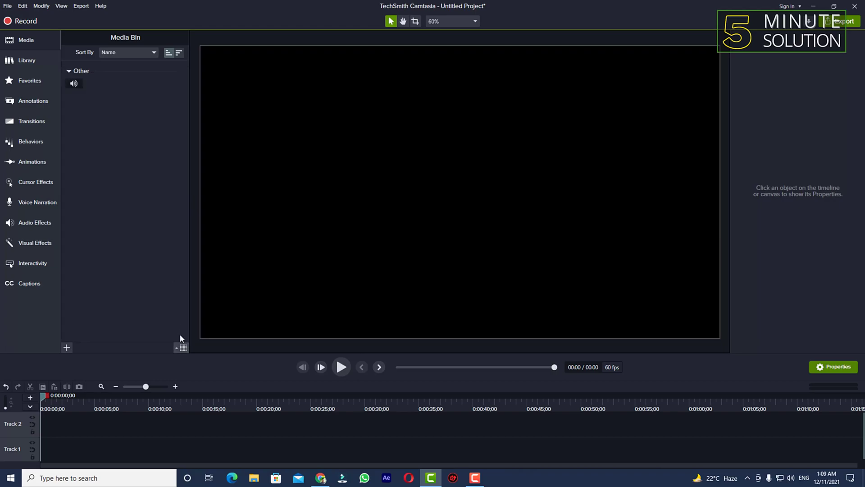
{"action": "left_click", "coordinate": [177, 347]}
{"action": "left_click", "coordinate": [181, 300]}
{"action": "left_click", "coordinate": [181, 349]}
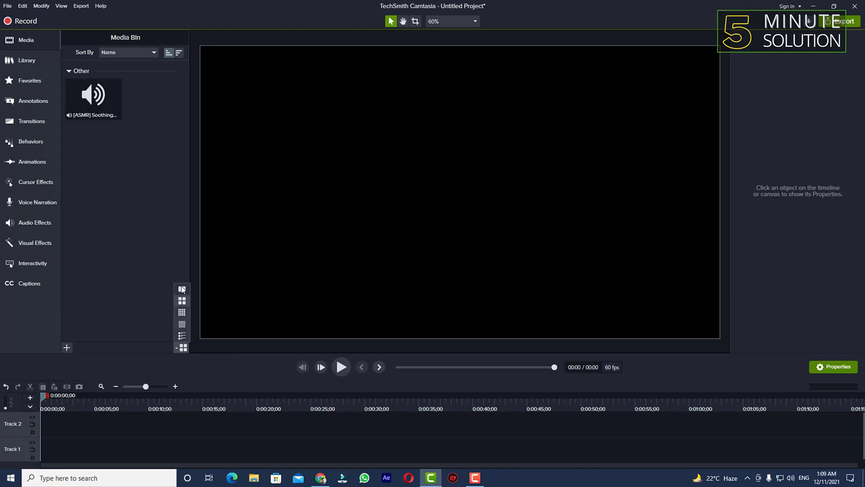
{"action": "left_click", "coordinate": [182, 289]}
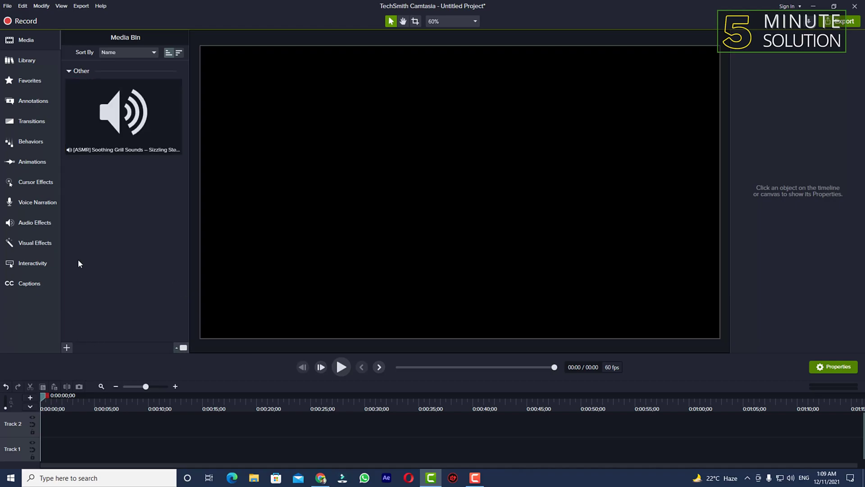
- Import 2021_12_06_14_00_01.mp4 from New Volume (H:) > 5 Mins solution > Chrome
{"action": "left_click", "coordinate": [67, 347]}
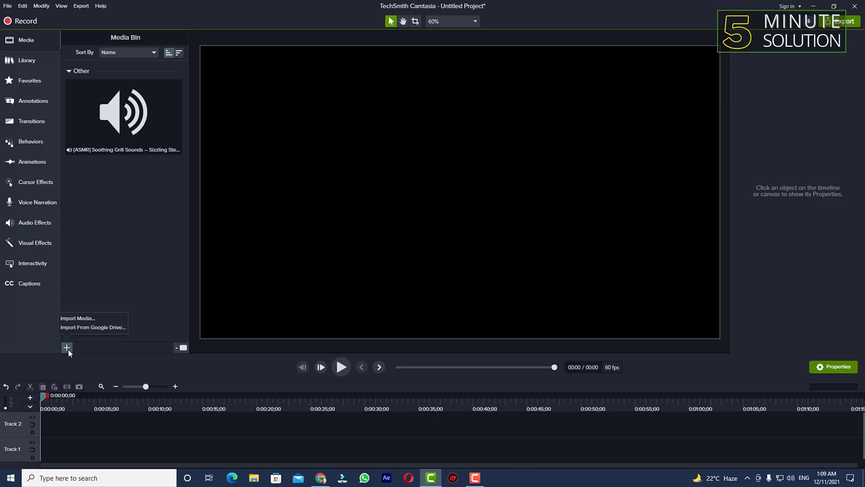
{"action": "left_click", "coordinate": [84, 321]}
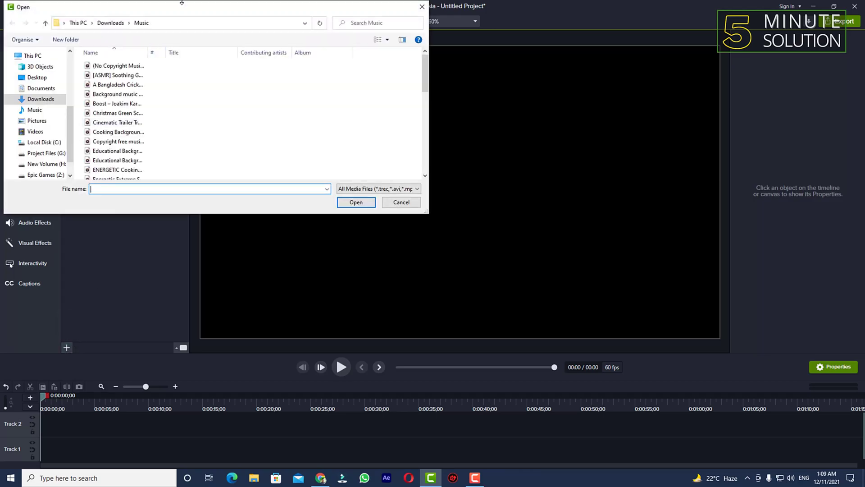
{"action": "left_click", "coordinate": [46, 128]}
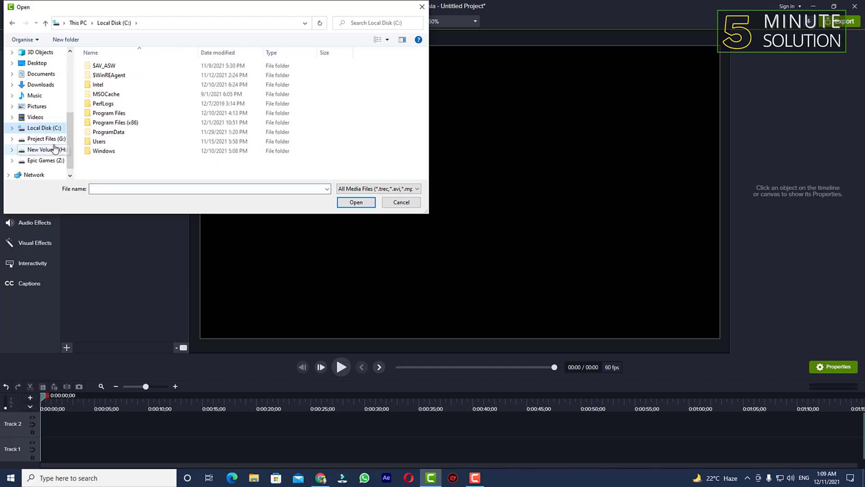
{"action": "left_click", "coordinate": [45, 149]}
{"action": "scroll", "coordinate": [99, 112], "scroll_direction": "up", "scroll_amount": 5}
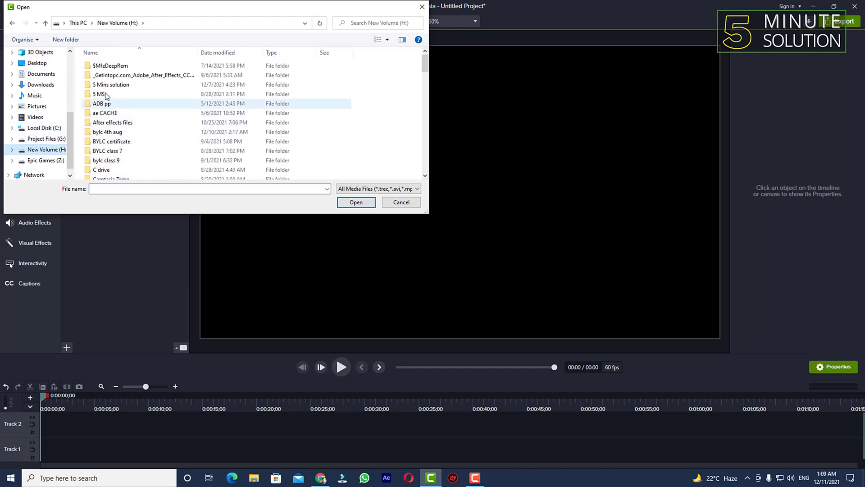
{"action": "double_click", "coordinate": [106, 87]}
{"action": "double_click", "coordinate": [164, 84]}
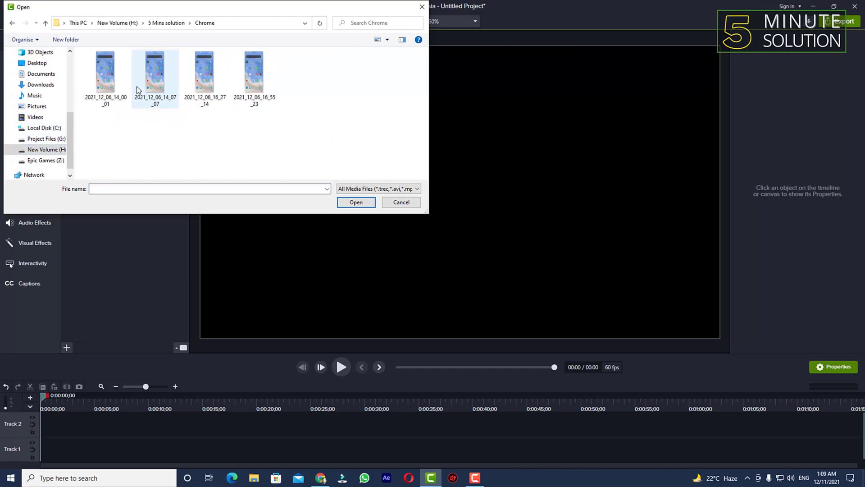
{"action": "left_click", "coordinate": [109, 97]}
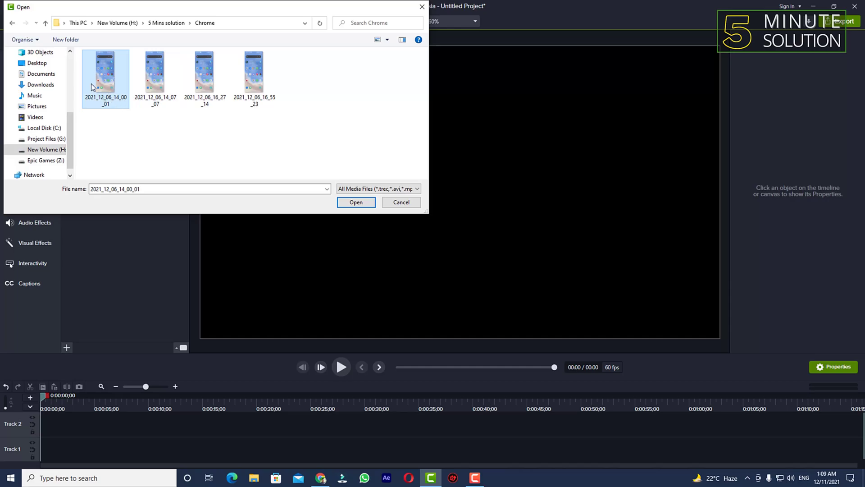
{"action": "left_click_drag", "start_coordinate": [92, 86], "coordinate": [128, 293]}
{"action": "double_click", "coordinate": [121, 88]}
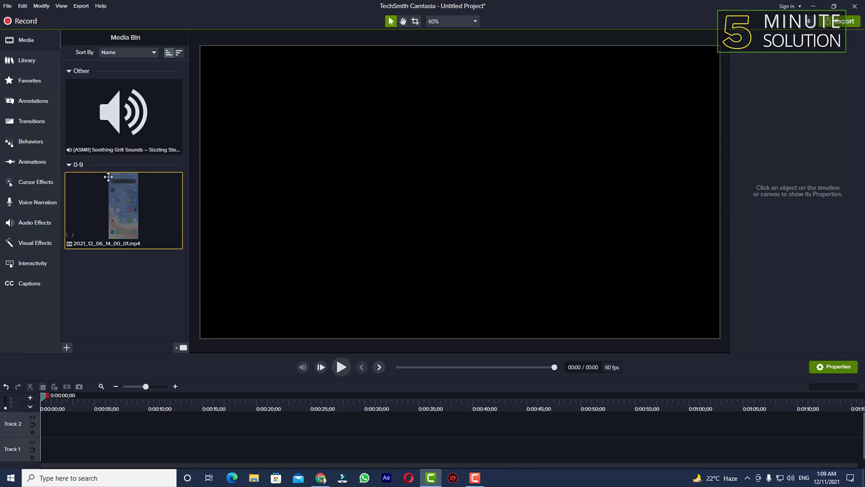
{"action": "left_click", "coordinate": [140, 294]}
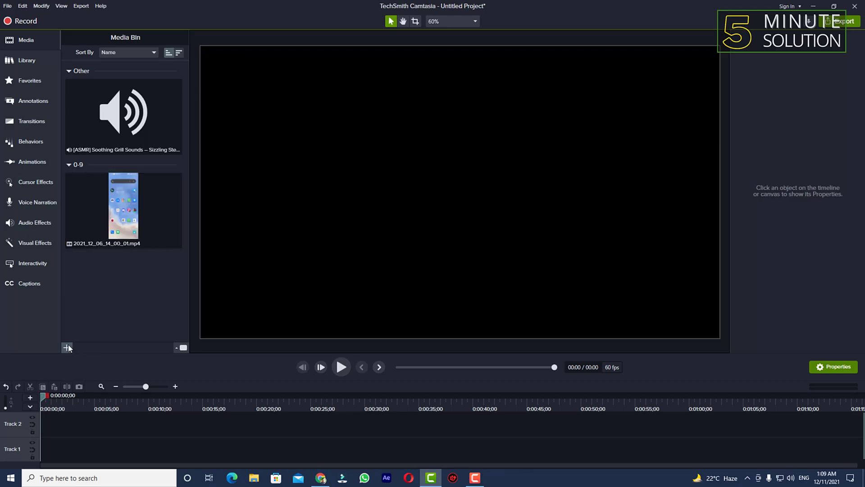
- Import the 800 x 480 JPG image from the Downloads folder
{"action": "left_click", "coordinate": [68, 347]}
{"action": "left_click", "coordinate": [77, 317]}
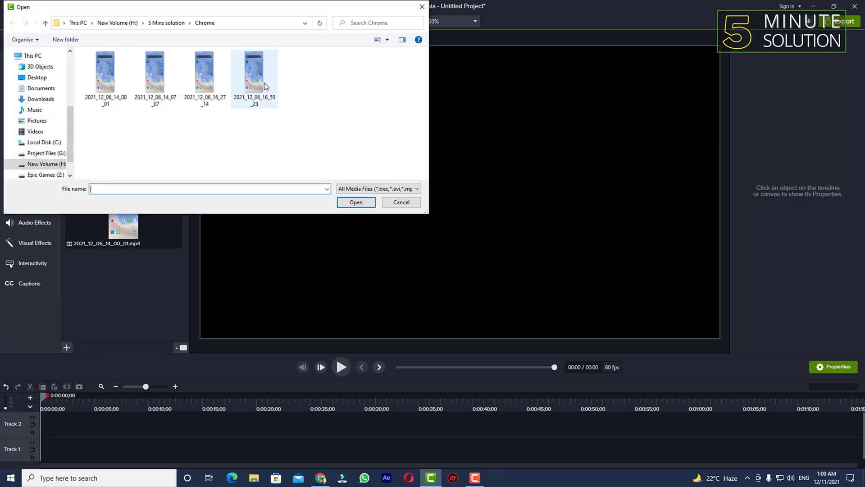
{"action": "left_click", "coordinate": [41, 88]}
{"action": "left_click", "coordinate": [41, 99]}
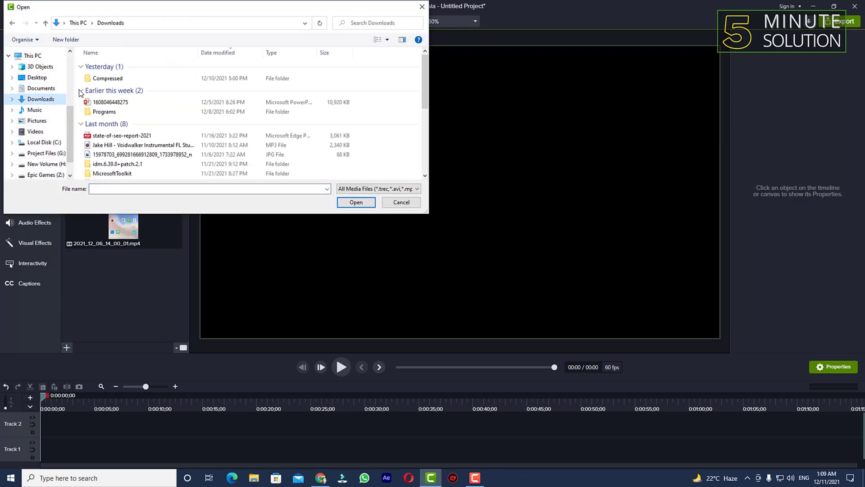
{"action": "scroll", "coordinate": [80, 93], "scroll_direction": "down", "scroll_amount": 2}
{"action": "left_click", "coordinate": [118, 94]}
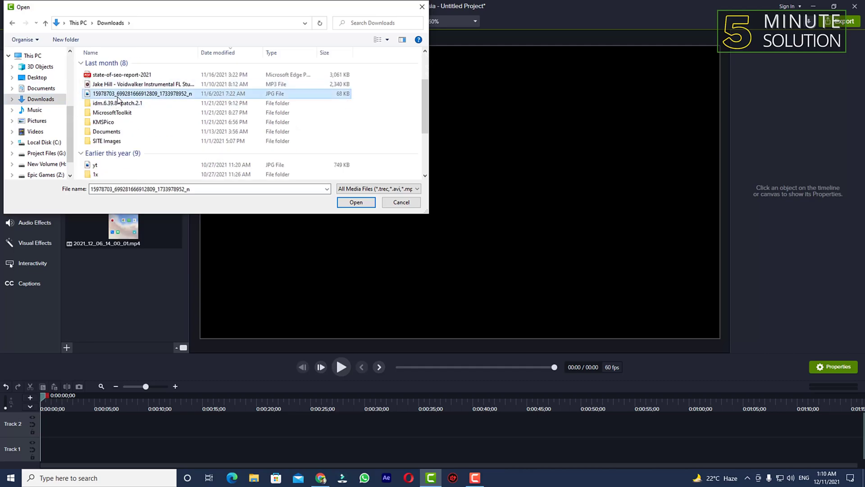
{"action": "double_click", "coordinate": [118, 95]}
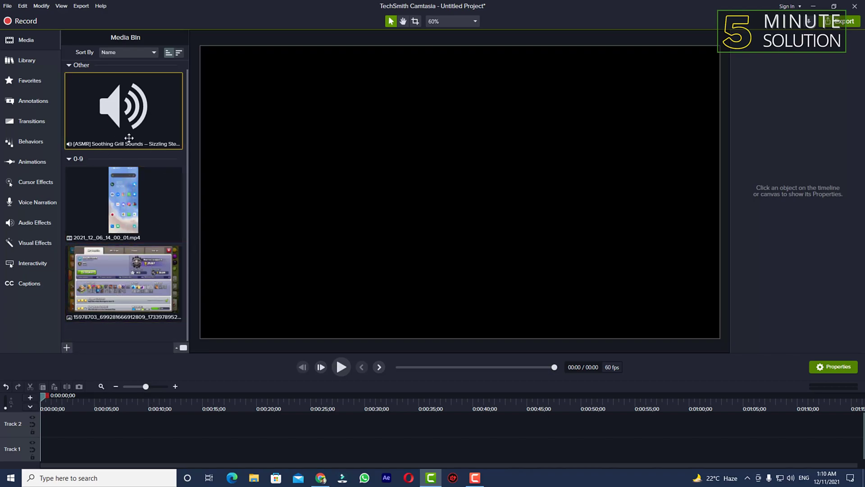
- Sort the Media Bin by Date Added, placing all items under 'More than a year ago'
{"action": "left_click", "coordinate": [118, 52]}
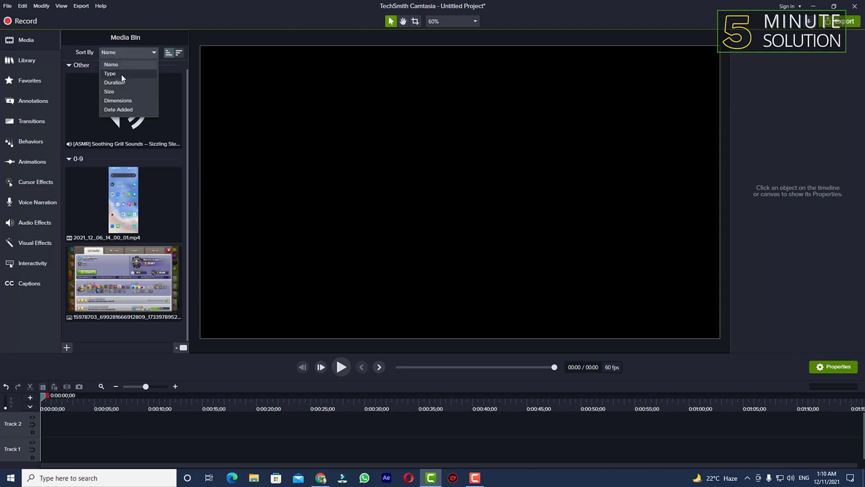
{"action": "left_click", "coordinate": [132, 108]}
{"action": "left_click", "coordinate": [129, 52]}
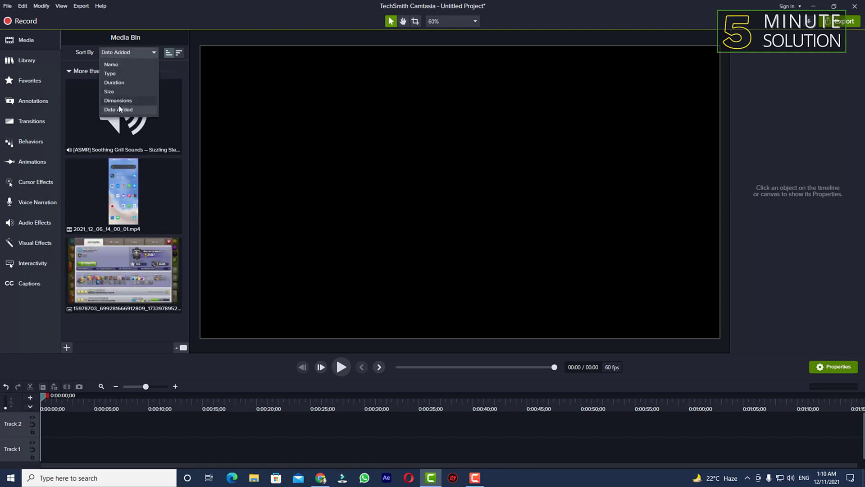
{"action": "left_click", "coordinate": [131, 51]}
{"action": "left_click", "coordinate": [127, 53]}
{"action": "left_click", "coordinate": [180, 348]}
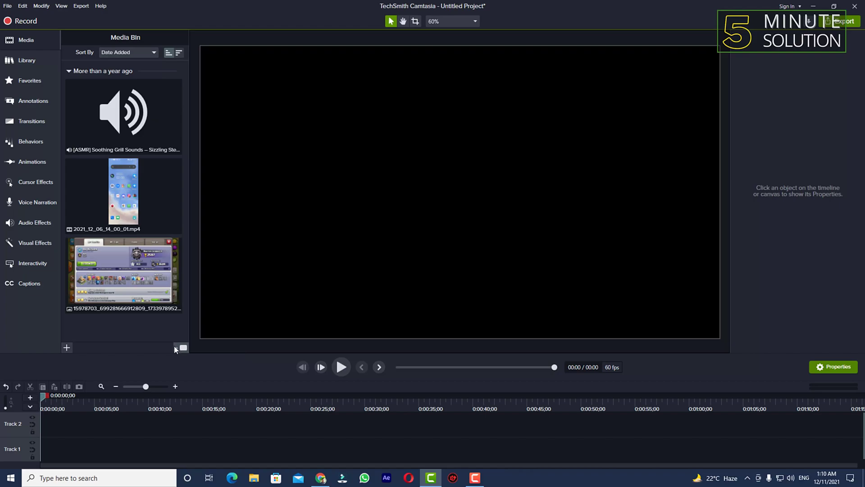
- Switch the Media Bin to details list view and sort it by Name
{"action": "left_click", "coordinate": [176, 347]}
{"action": "left_click", "coordinate": [181, 335]}
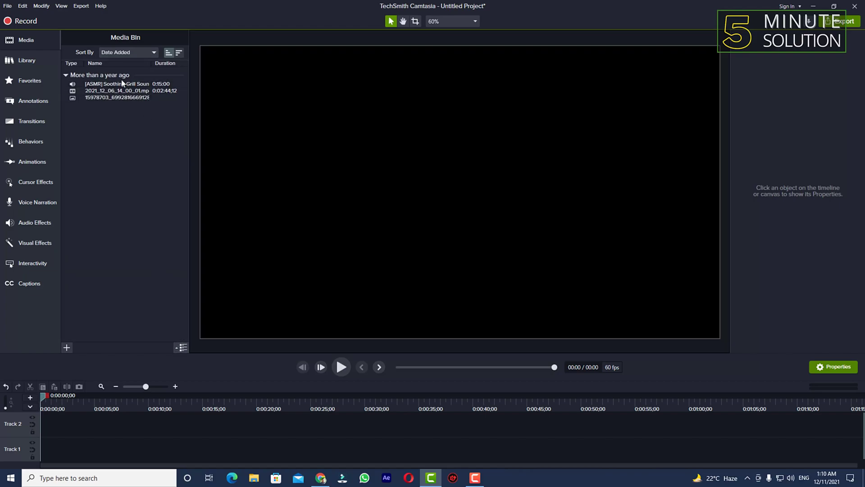
{"action": "left_click", "coordinate": [119, 53]}
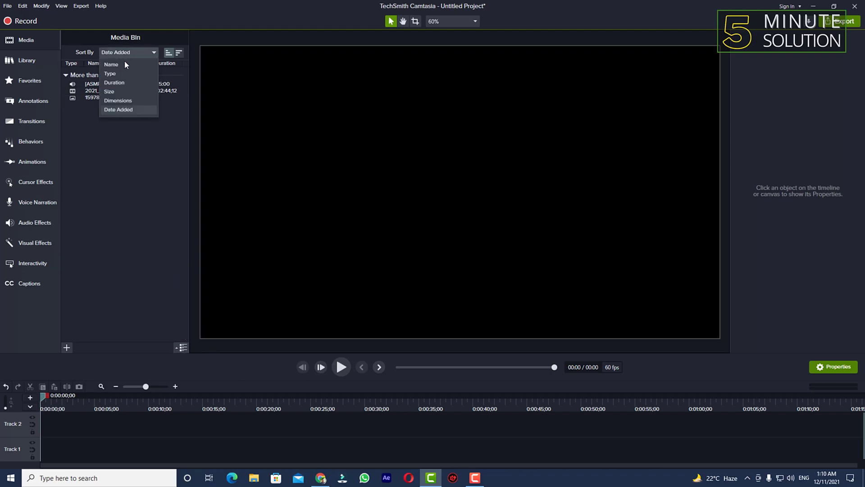
{"action": "left_click", "coordinate": [120, 61]}
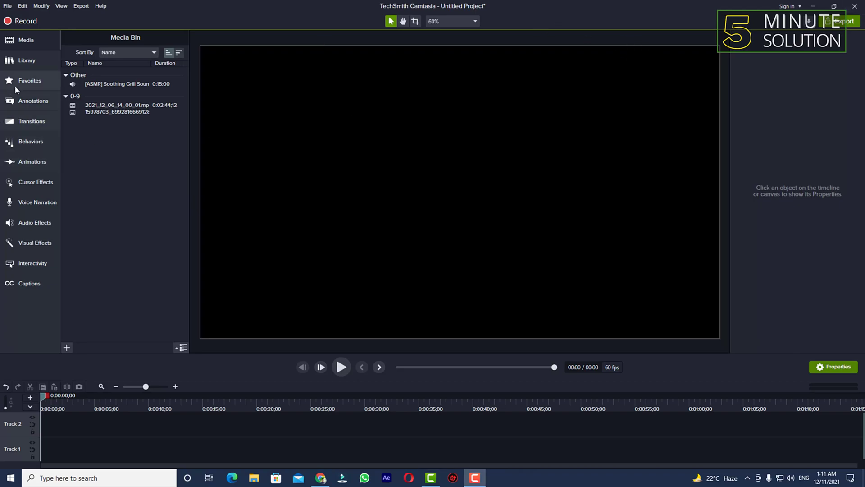
{"action": "left_click", "coordinate": [121, 55]}
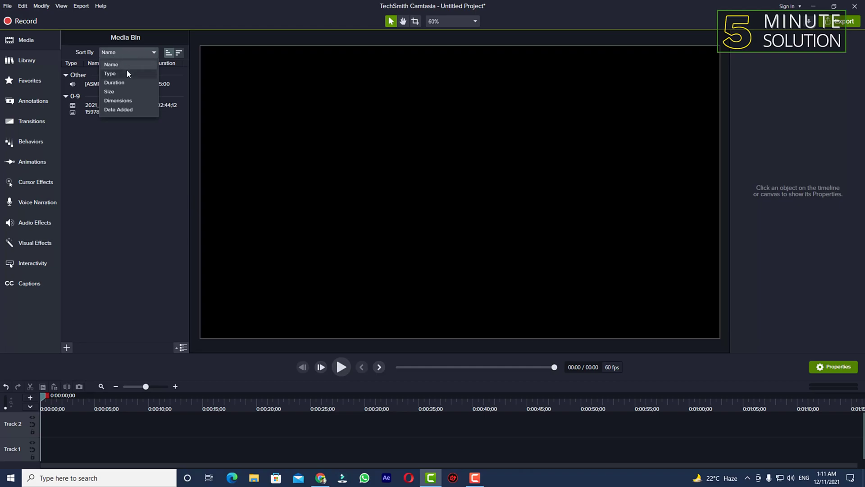
{"action": "left_click", "coordinate": [124, 66]}
{"action": "left_click", "coordinate": [126, 55]}
{"action": "left_click", "coordinate": [113, 64]}
{"action": "left_click", "coordinate": [127, 54]}
{"action": "left_click", "coordinate": [124, 66]}
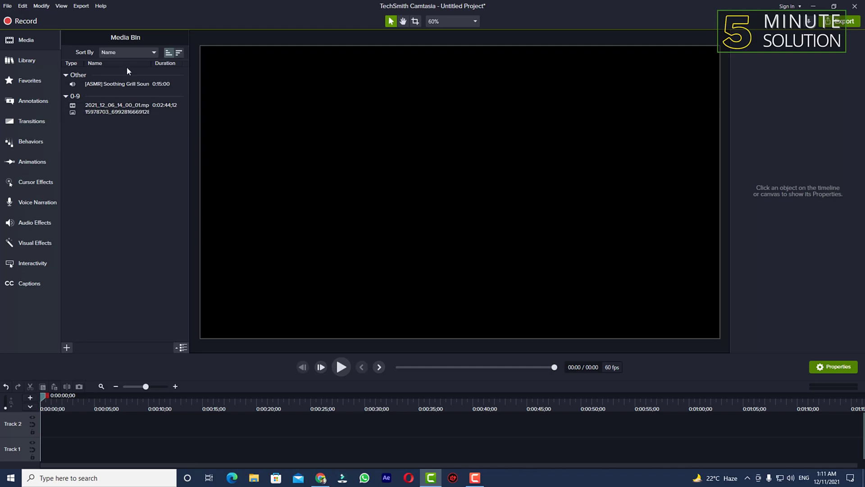
{"action": "left_click", "coordinate": [125, 53]}
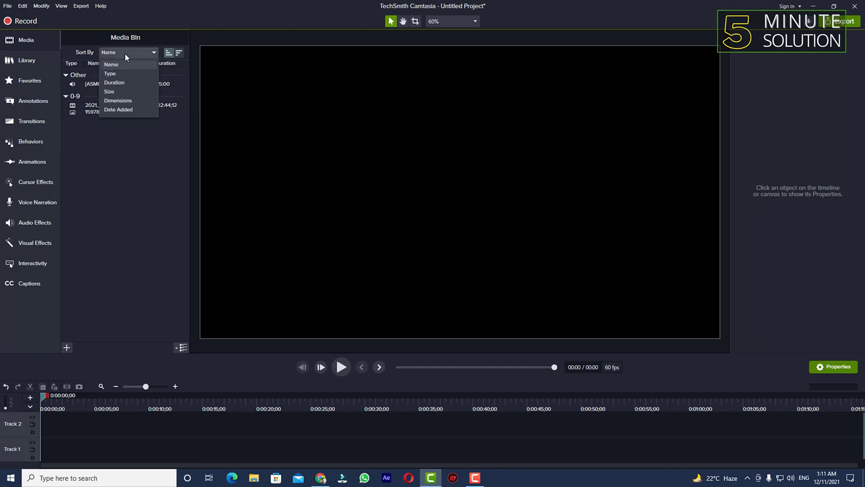
{"action": "left_click", "coordinate": [108, 110]}
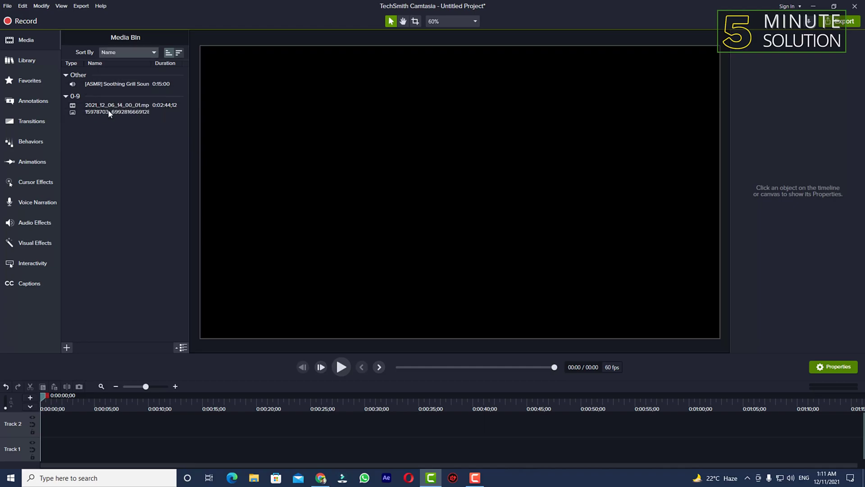
{"action": "left_click", "coordinate": [116, 53]}
{"action": "left_click", "coordinate": [118, 66]}
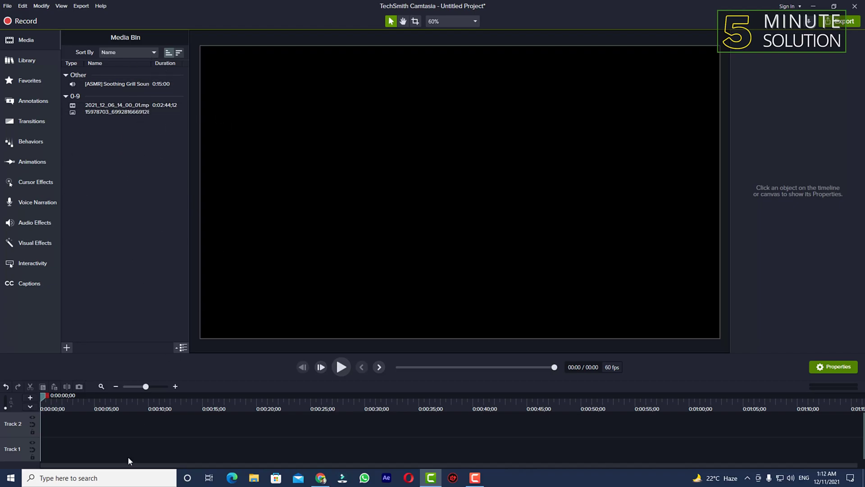
{"action": "scroll", "coordinate": [134, 436], "scroll_direction": "down", "scroll_amount": 1}
{"action": "left_click", "coordinate": [126, 55]}
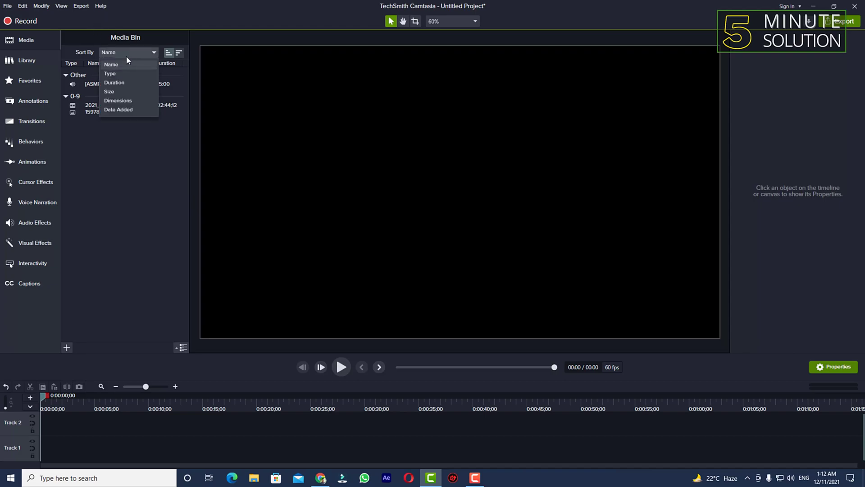
{"action": "left_click", "coordinate": [132, 167]}
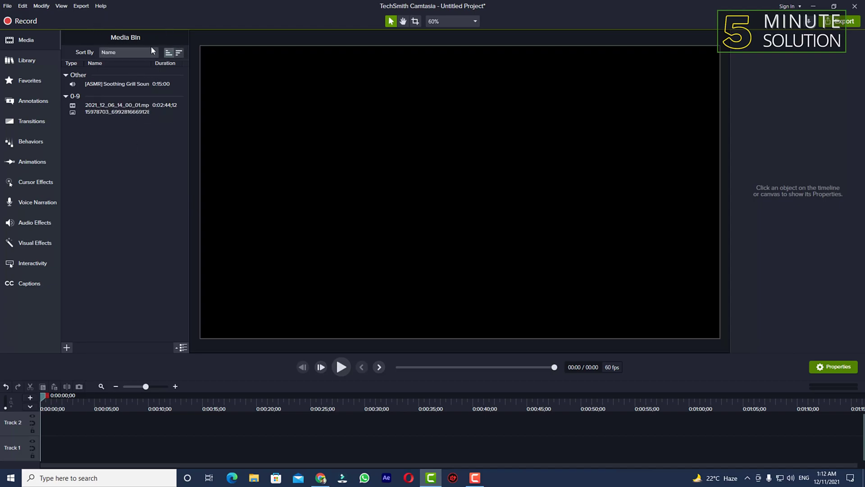